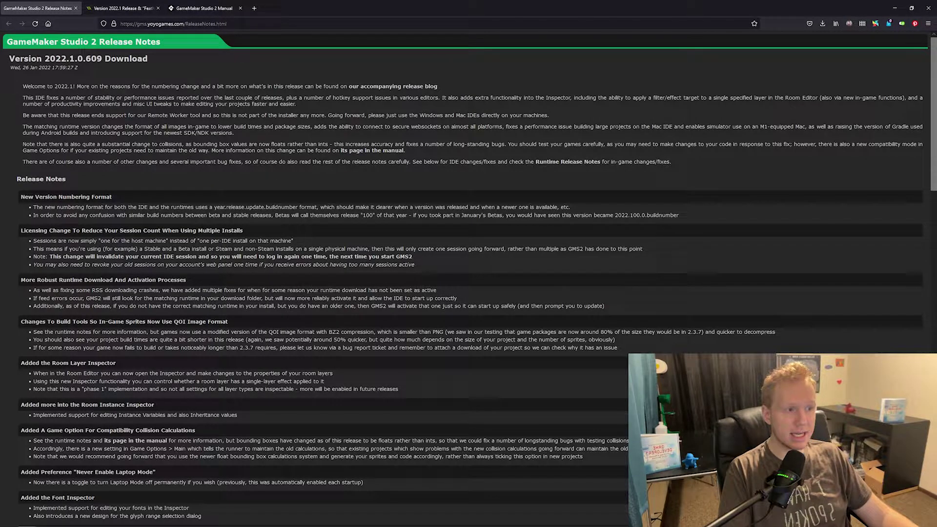
Step: Highlight the 2022.1.0.609 note about the substantial change to collisions and bounding boxes
{"action": "left_click_drag", "start_coordinate": [42, 144], "coordinate": [186, 151]}
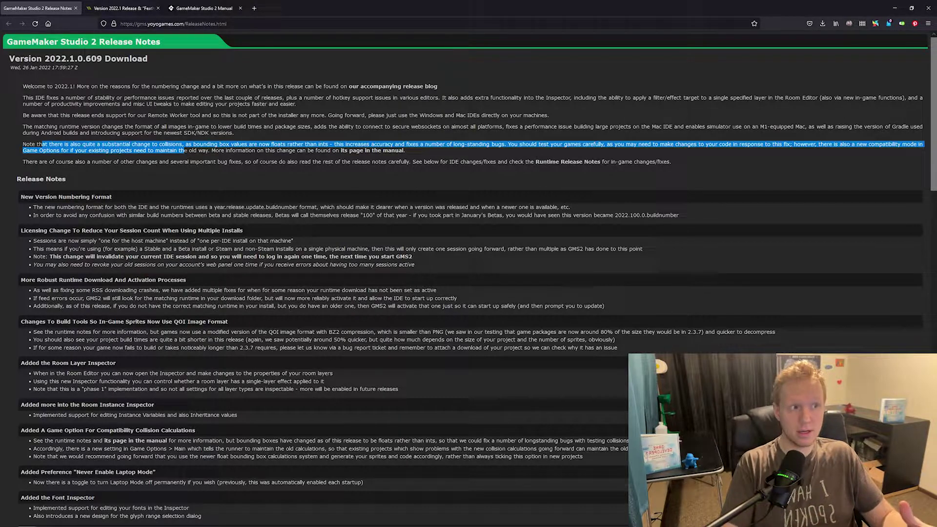
Step: On the Collision Compatibility Mode manual page, highlight the legacy explanation and old bounding box start and end values
{"action": "left_click", "coordinate": [373, 150]}
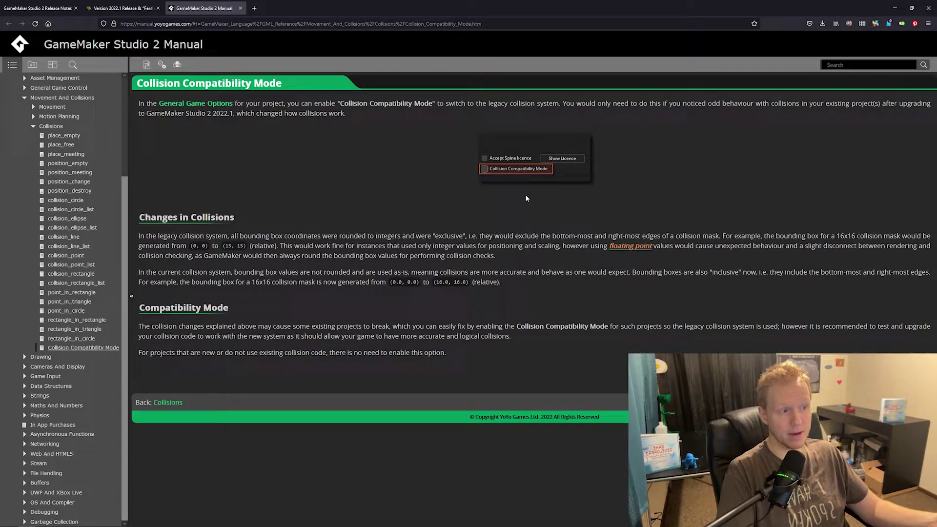
{"action": "left_click_drag", "start_coordinate": [439, 236], "coordinate": [427, 236]}
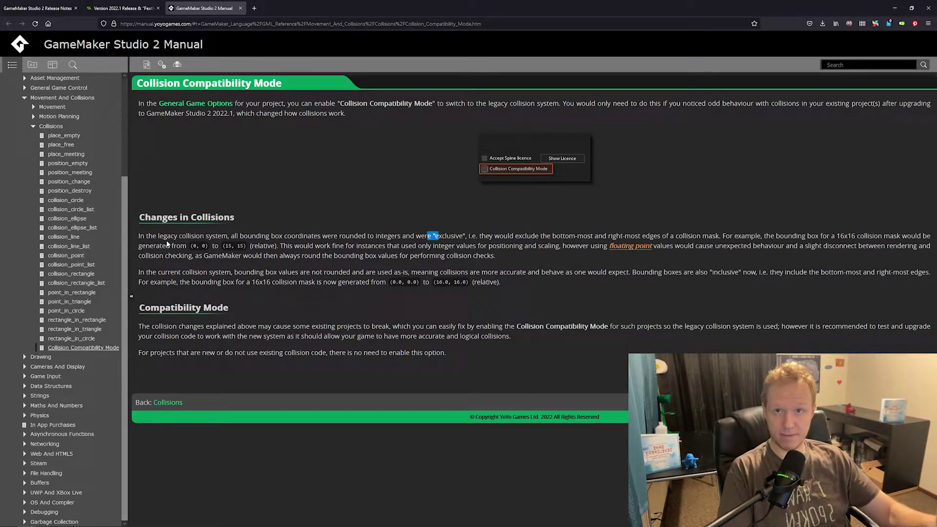
{"action": "left_click_drag", "start_coordinate": [191, 246], "coordinate": [198, 246]}
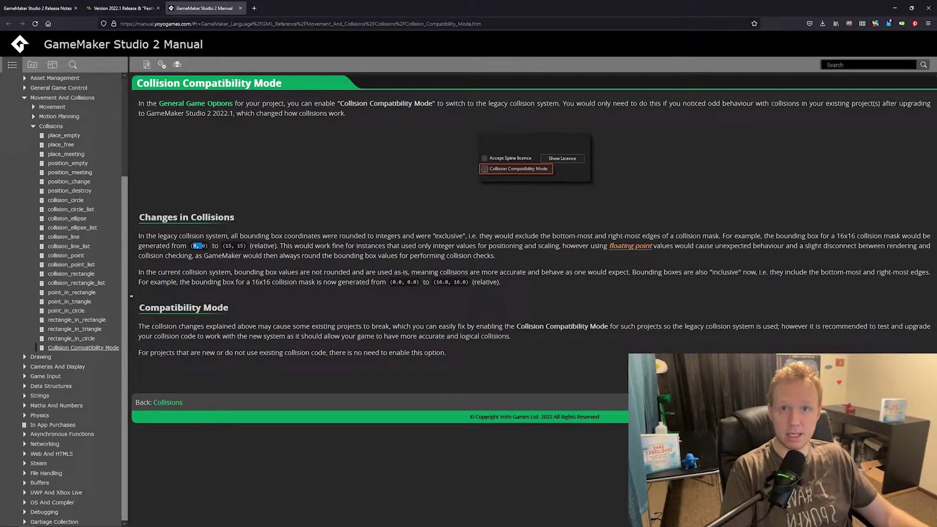
{"action": "left_click", "coordinate": [198, 246]}
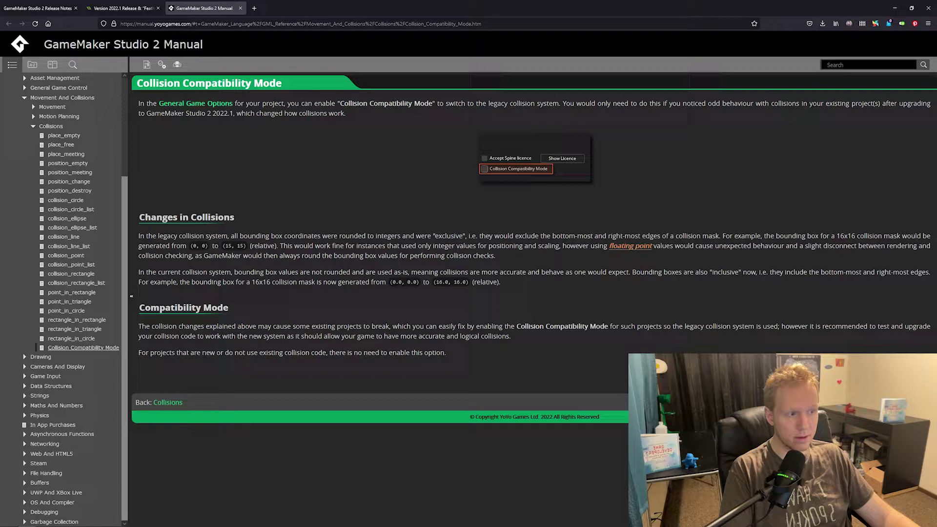
{"action": "left_click_drag", "start_coordinate": [225, 246], "coordinate": [244, 246]}
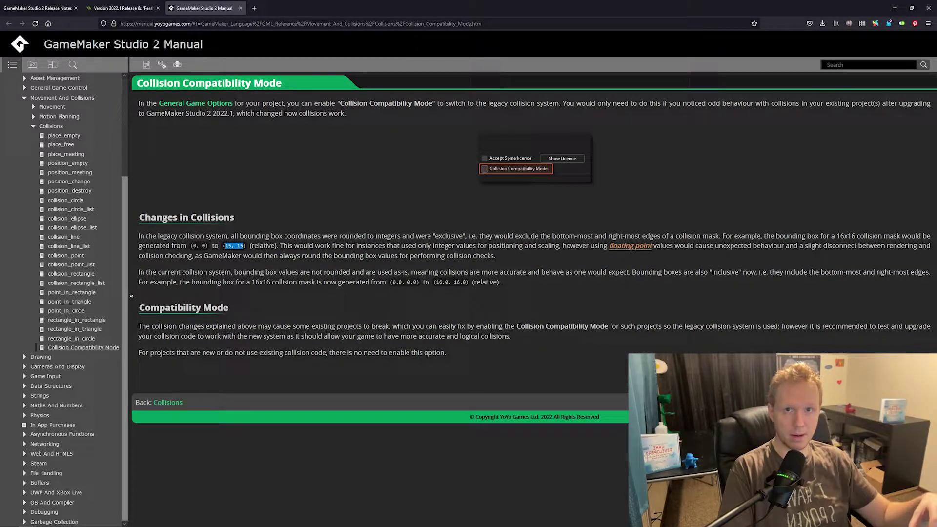
{"action": "left_click", "coordinate": [403, 290]}
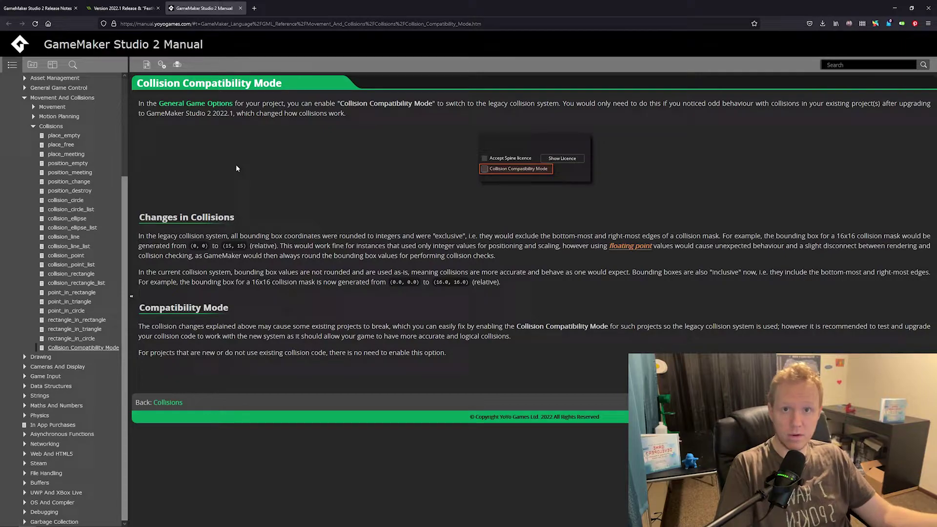
Step: Untick Collision Compatibility Mode in the Flappy Clone project's Game Options – Main
{"action": "key", "text": "alt+Tab"}
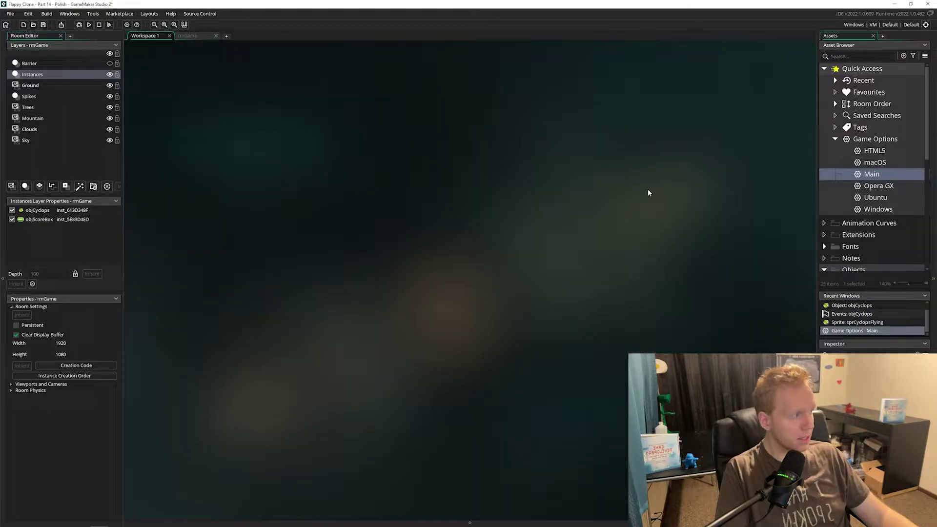
{"action": "double_click", "coordinate": [867, 175]}
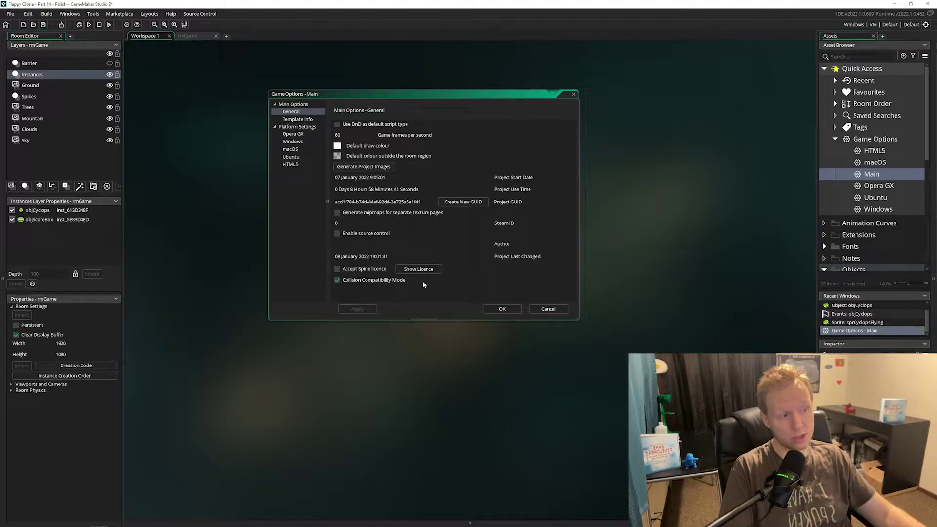
{"action": "left_click", "coordinate": [353, 279]}
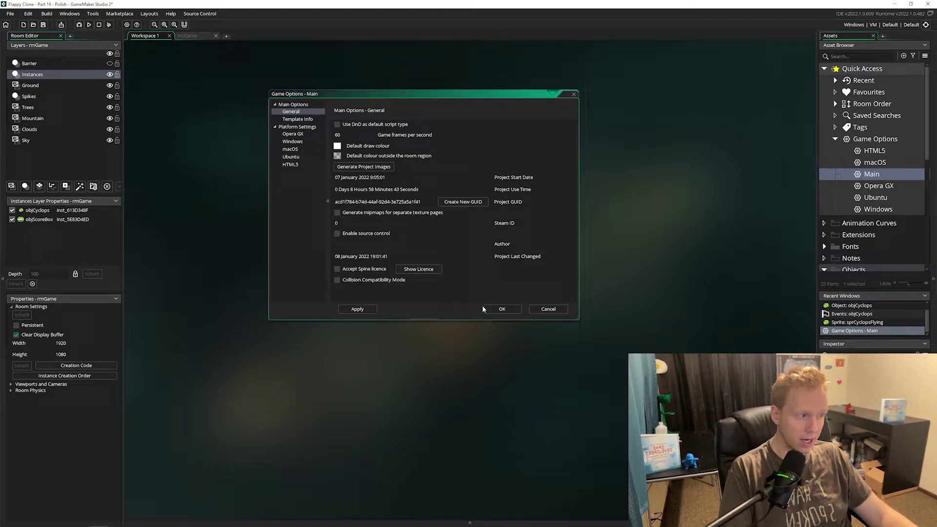
Step: Confirm the Game Options change with OK and return to the Collision Compatibility Mode manual page
{"action": "left_click", "coordinate": [497, 310]}
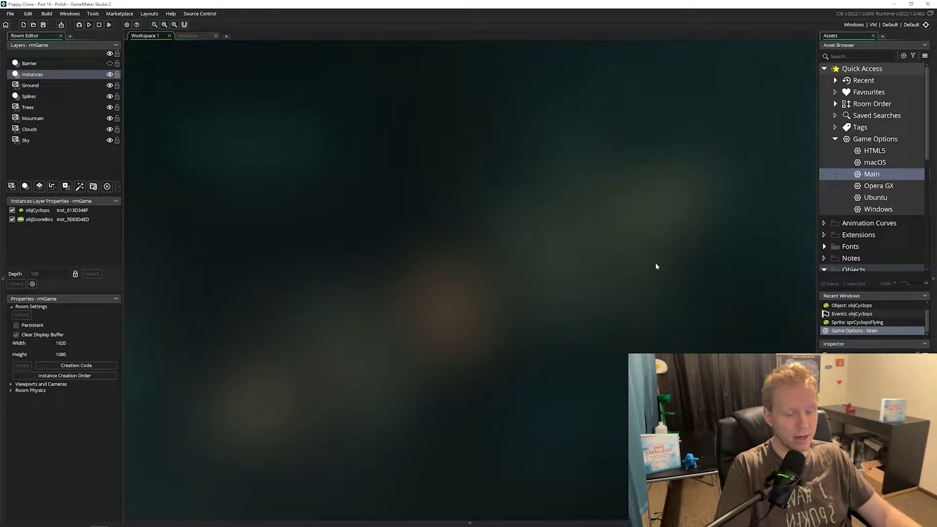
{"action": "key", "text": "alt+Tab"}
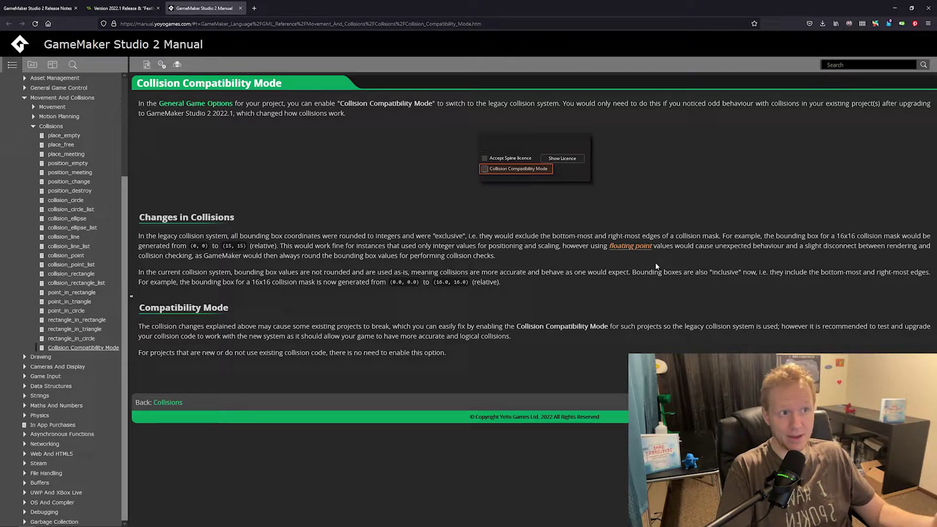
Step: Revisit the 2022.1 release notes, then return to the Flappy Clone project's rmGame room
{"action": "left_click", "coordinate": [37, 8]}
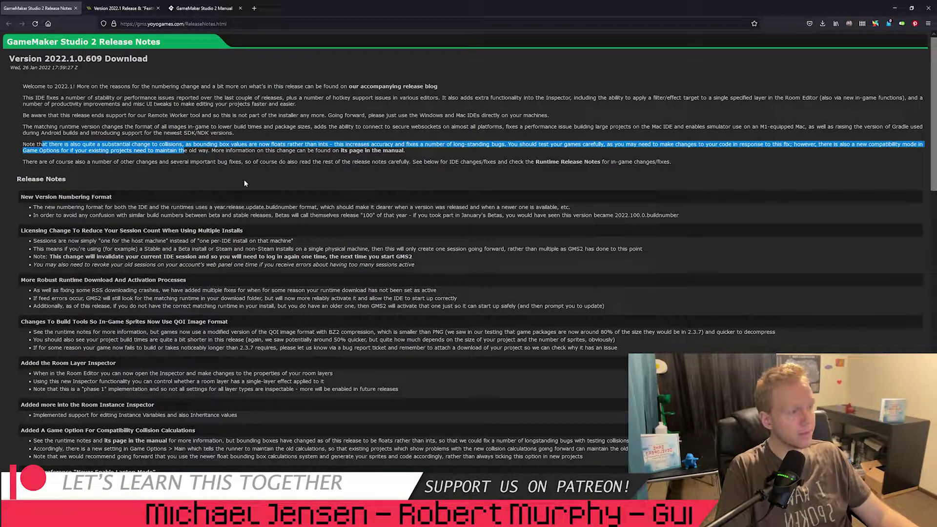
{"action": "key", "text": "alt+Tab"}
Step: Add an Effect_1 filter layer to rmGame set to Distort, placed below the Instances layer
{"action": "left_click", "coordinate": [187, 36]}
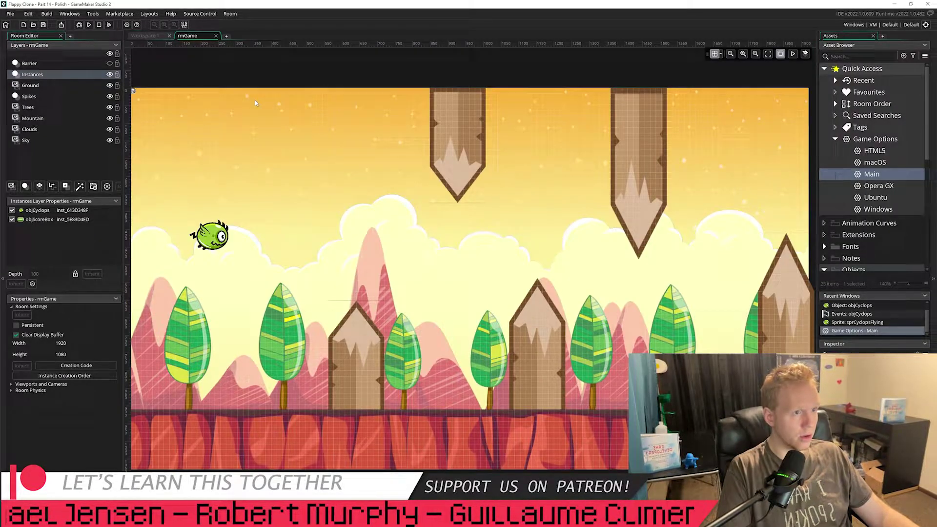
{"action": "left_click", "coordinate": [79, 168]}
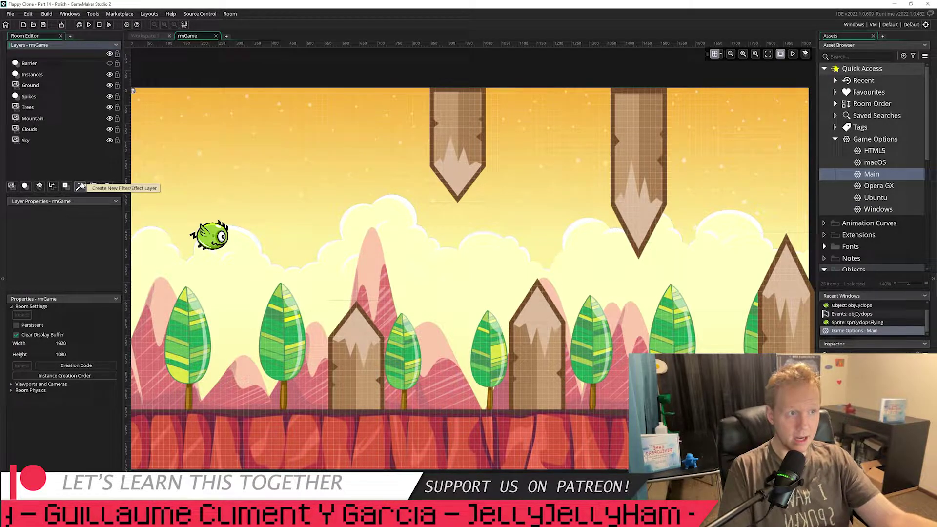
{"action": "left_click", "coordinate": [80, 186]}
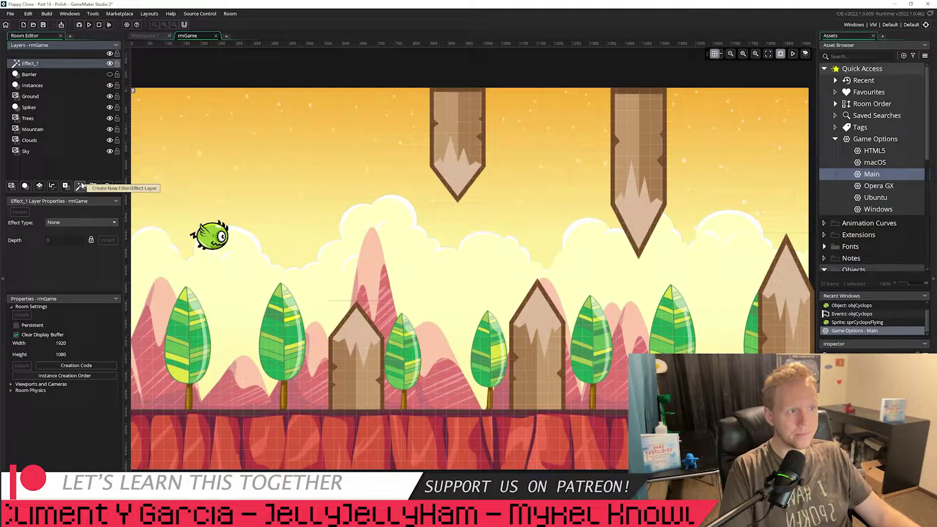
{"action": "left_click", "coordinate": [84, 224]}
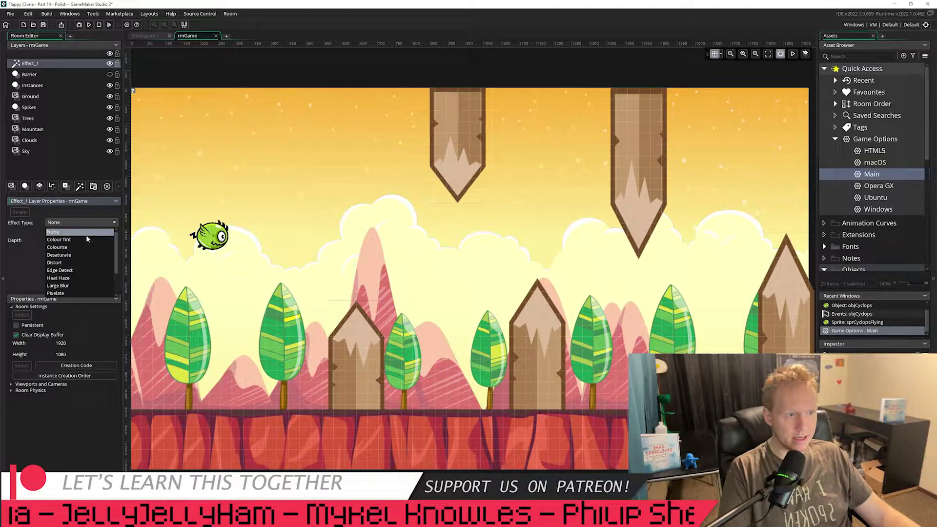
{"action": "left_click", "coordinate": [85, 242]}
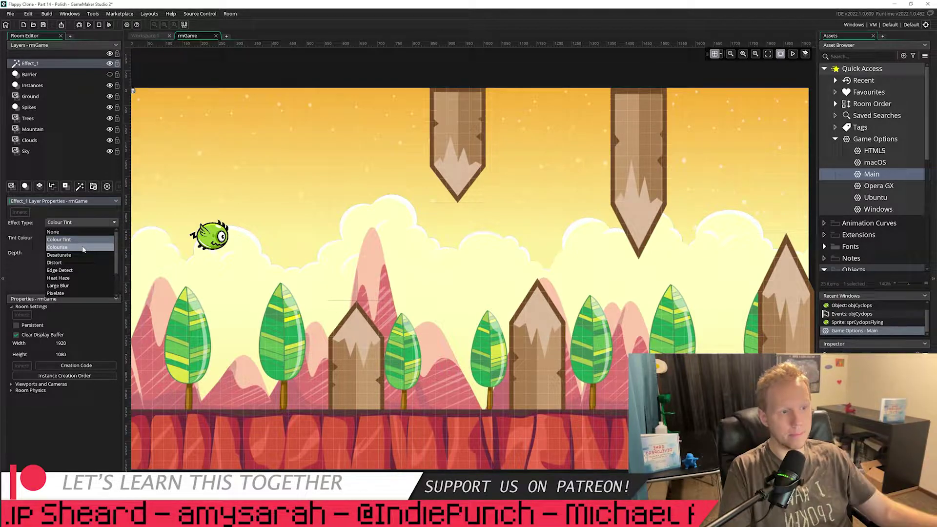
{"action": "left_click", "coordinate": [80, 263]}
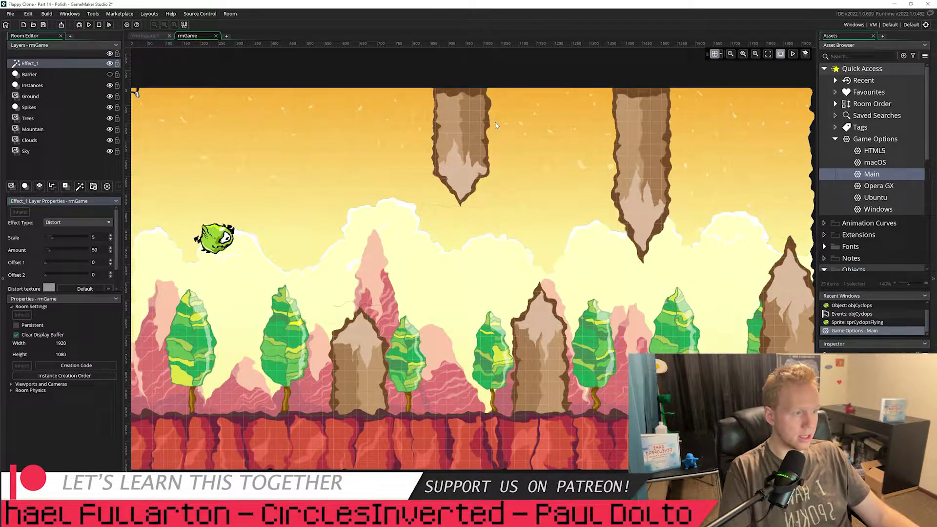
{"action": "left_click_drag", "start_coordinate": [43, 62], "coordinate": [41, 89]}
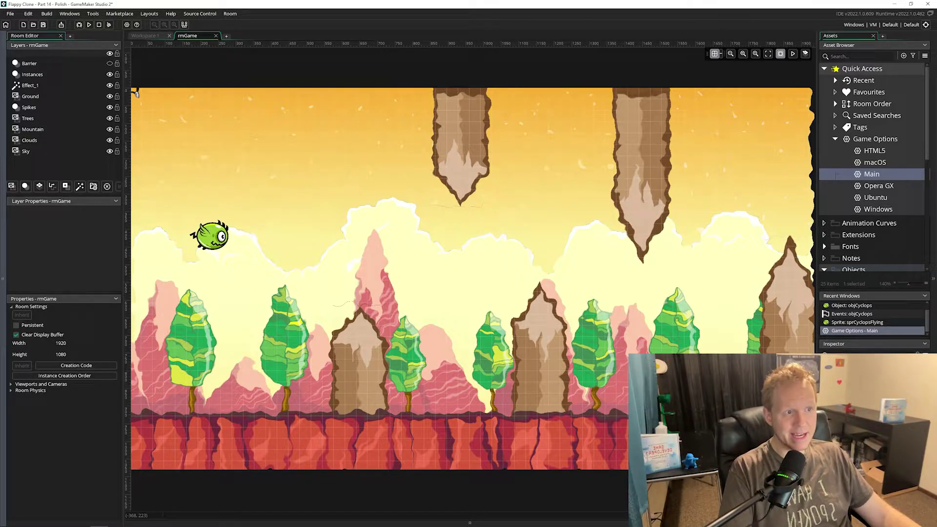
{"action": "left_click", "coordinate": [49, 85]}
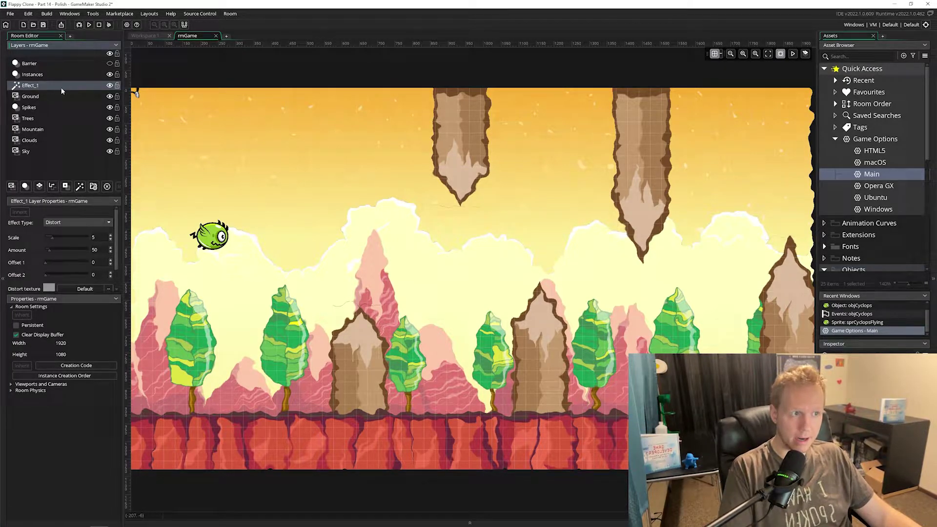
Step: Delete the Effect_1 layer from rmGame and select the Instances layer
{"action": "right_click", "coordinate": [69, 89]}
{"action": "left_click", "coordinate": [93, 110]}
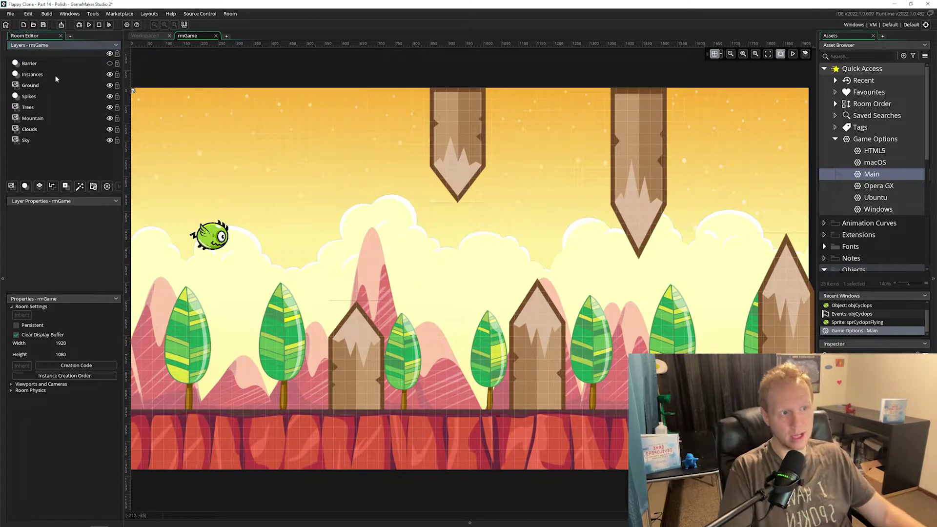
{"action": "left_click", "coordinate": [41, 74]}
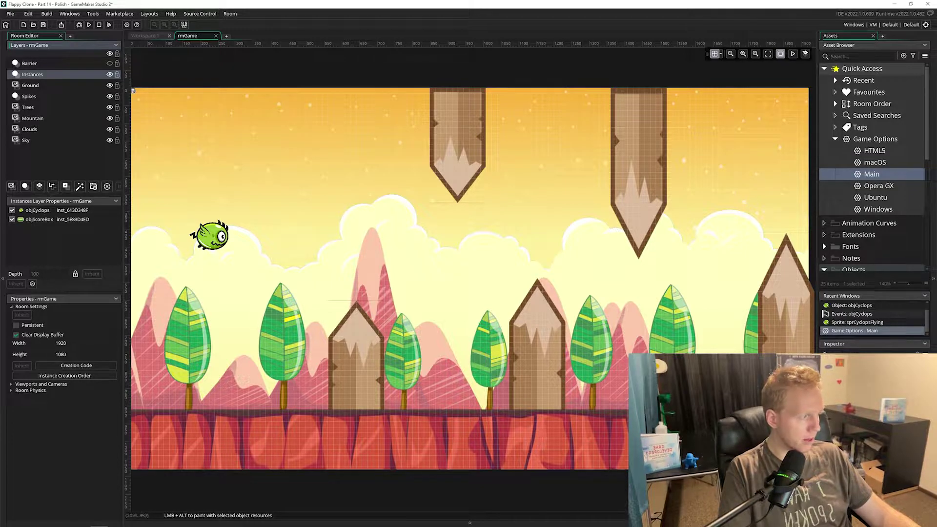
Step: Show the Instances layer in the Inspector and play the room's background animation preview
{"action": "left_click", "coordinate": [70, 14]}
{"action": "left_click", "coordinate": [83, 68]}
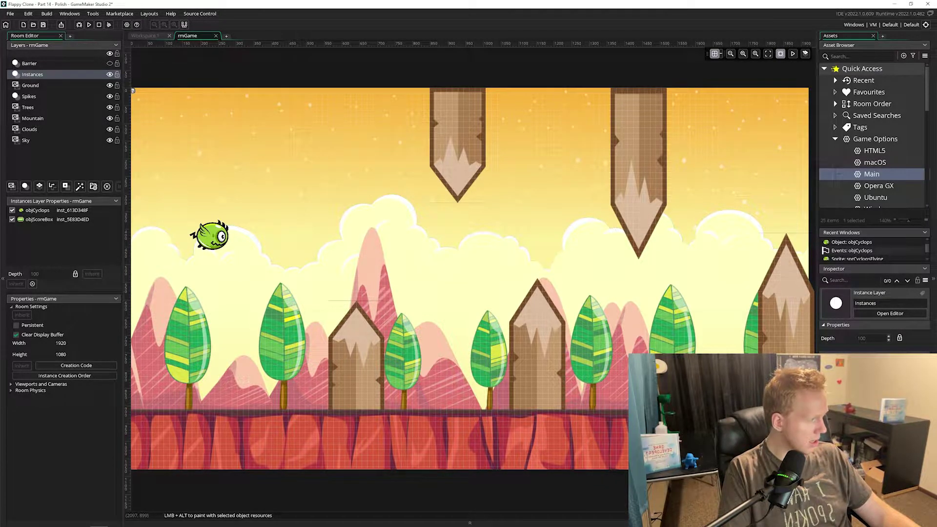
{"action": "key", "text": "Return"}
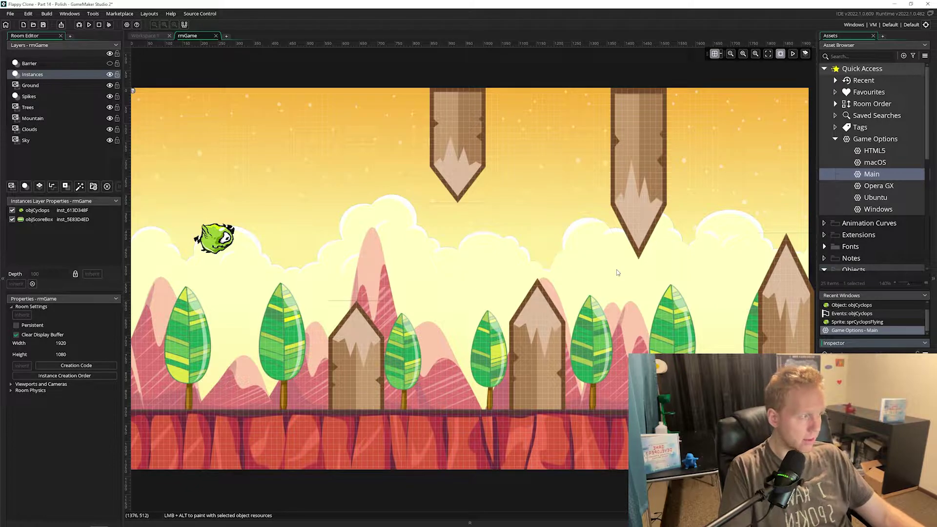
{"action": "left_click", "coordinate": [793, 54]}
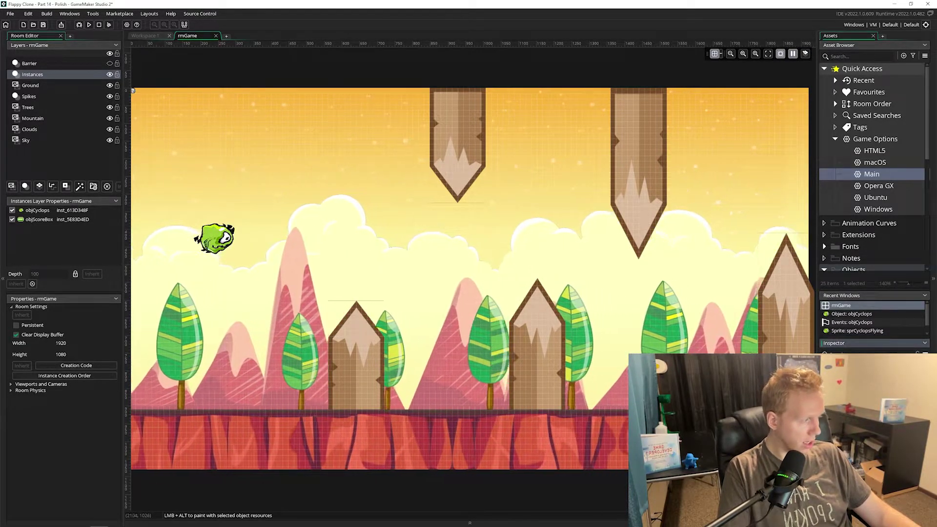
Step: Try a spectrum colour, dismiss the colour chooser, and pause the room's scrolling background preview
{"action": "left_click", "coordinate": [121, 90]}
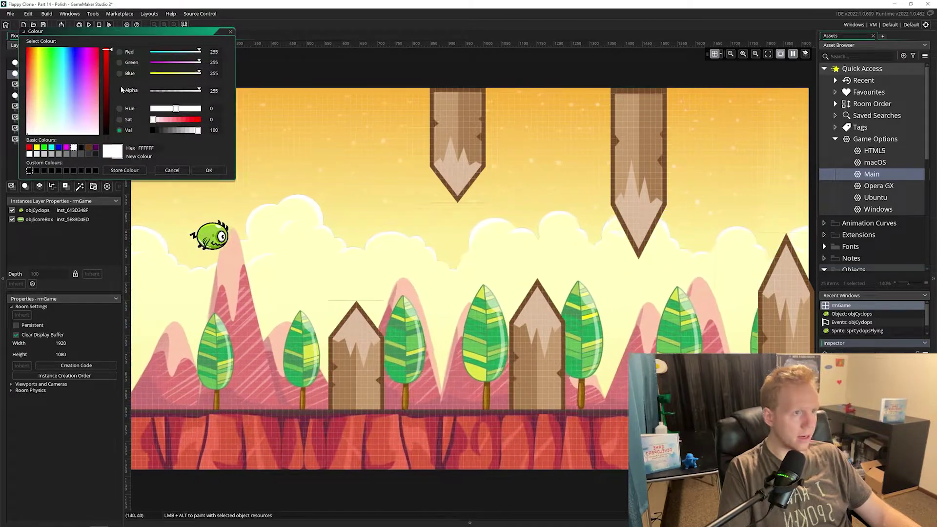
{"action": "left_click", "coordinate": [77, 66]}
{"action": "left_click", "coordinate": [209, 171]}
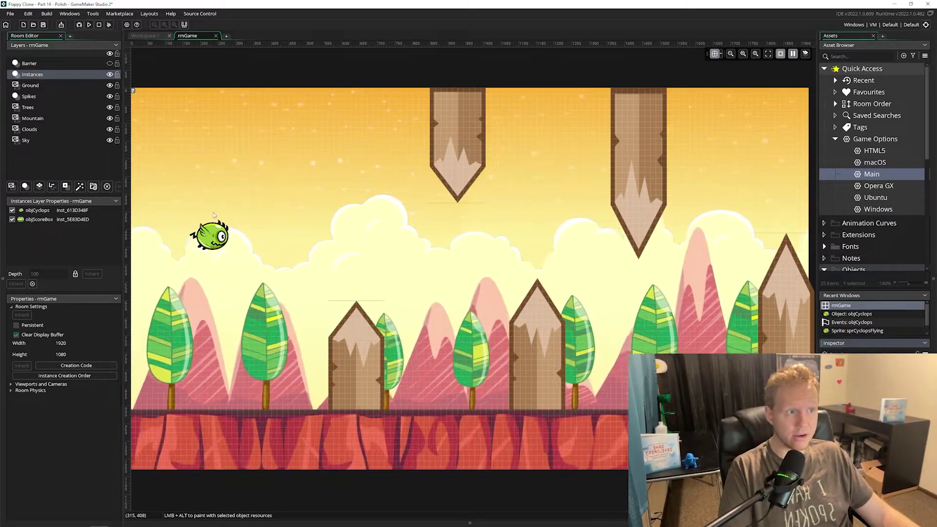
{"action": "left_click", "coordinate": [70, 74]}
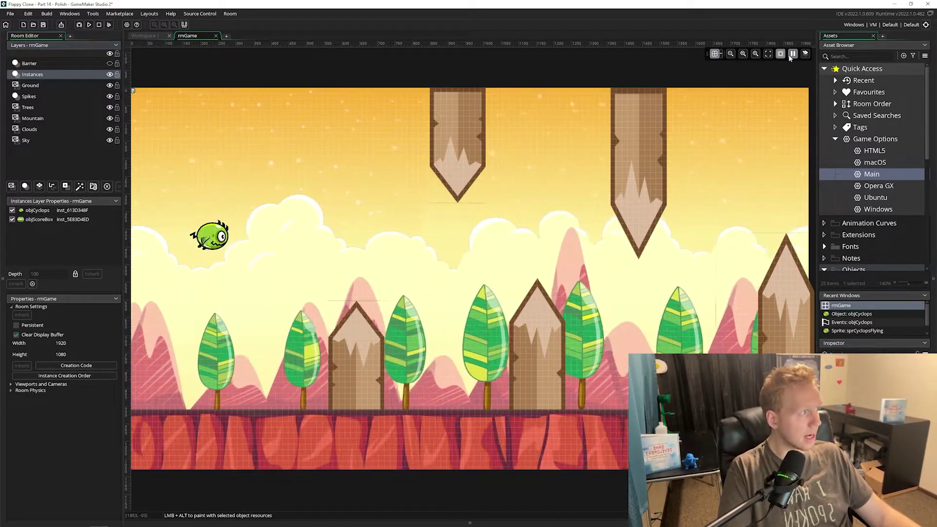
{"action": "left_click", "coordinate": [793, 54]}
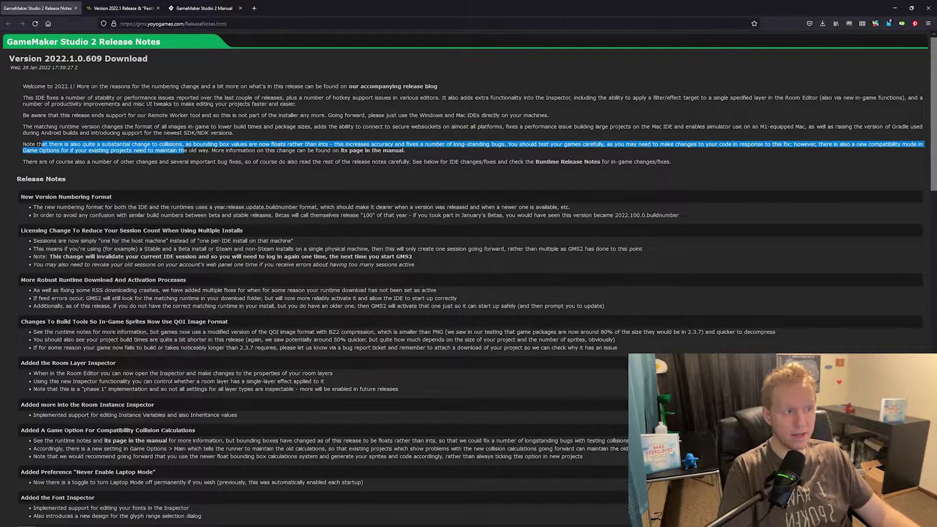
Step: Clear the release notes text selection and switch to the Version 2022.1 Release blog post
{"action": "left_click", "coordinate": [271, 204]}
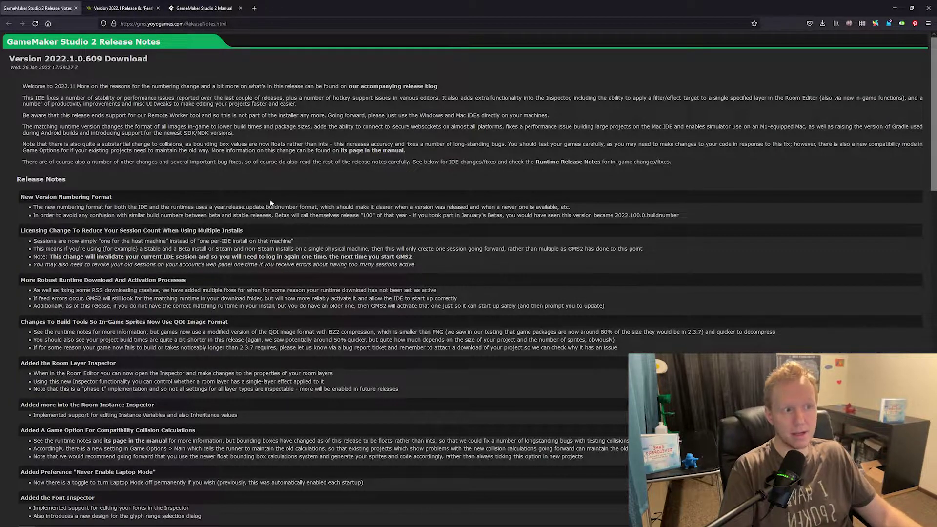
{"action": "left_click", "coordinate": [120, 8]}
Step: Scroll through the blog post's filter, inspector and collision sections
{"action": "scroll", "coordinate": [210, 279], "scroll_direction": "down", "scroll_amount": 7}
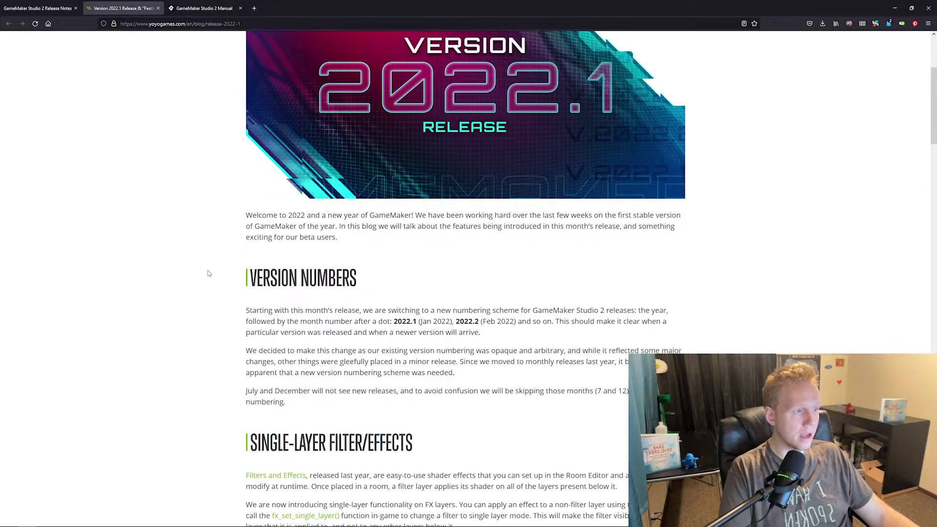
{"action": "scroll", "coordinate": [194, 291], "scroll_direction": "down", "scroll_amount": 8}
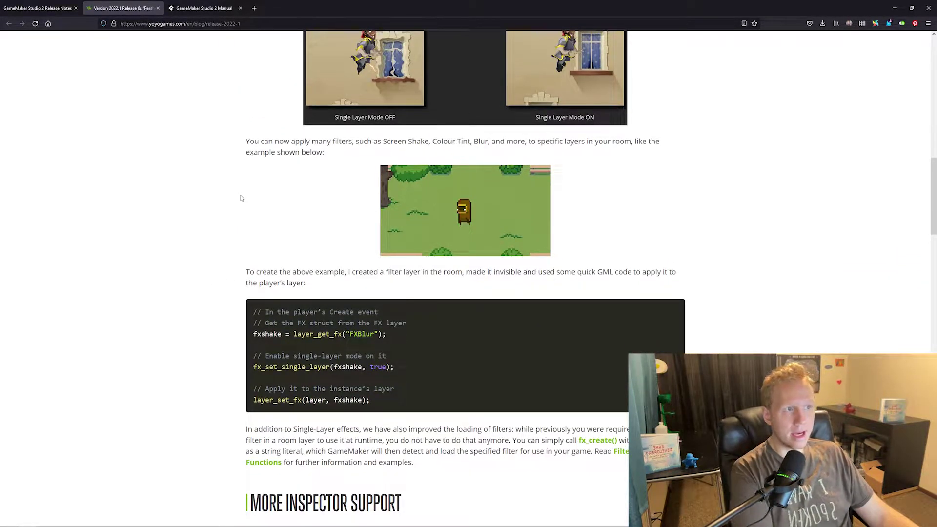
{"action": "scroll", "coordinate": [229, 188], "scroll_direction": "down", "scroll_amount": 1}
{"action": "scroll", "coordinate": [183, 180], "scroll_direction": "down", "scroll_amount": 3}
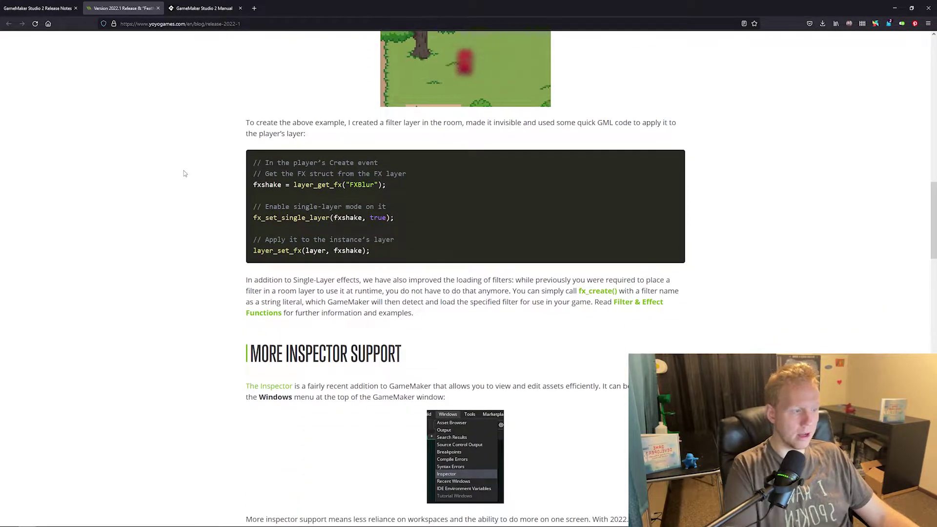
{"action": "scroll", "coordinate": [182, 161], "scroll_direction": "down", "scroll_amount": 3}
{"action": "scroll", "coordinate": [182, 156], "scroll_direction": "down", "scroll_amount": 3}
{"action": "scroll", "coordinate": [208, 186], "scroll_direction": "down", "scroll_amount": 2}
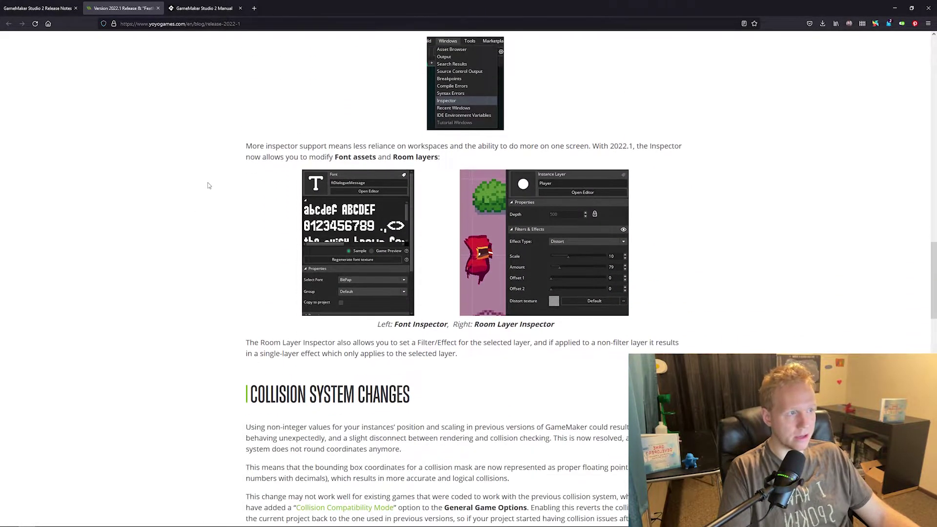
{"action": "scroll", "coordinate": [207, 193], "scroll_direction": "up", "scroll_amount": 1}
{"action": "scroll", "coordinate": [207, 193], "scroll_direction": "down", "scroll_amount": 5}
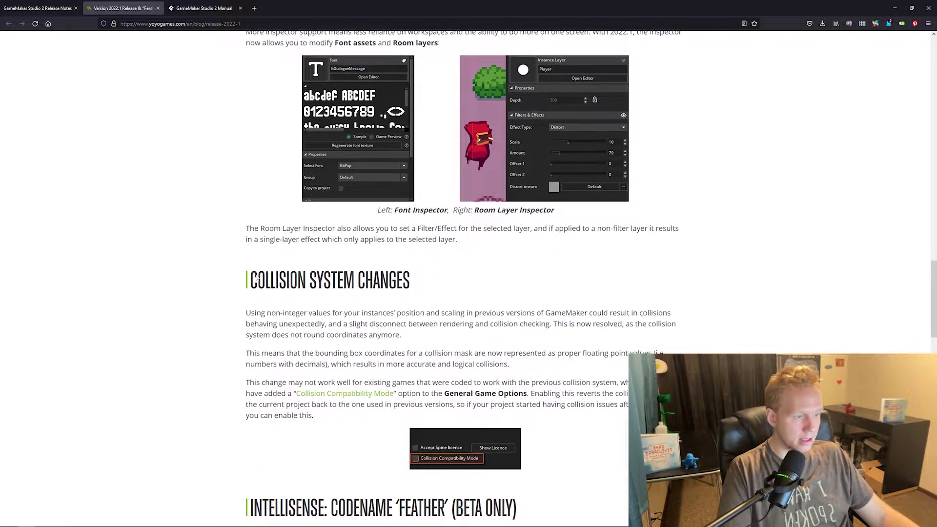
{"action": "scroll", "coordinate": [211, 207], "scroll_direction": "down", "scroll_amount": 6}
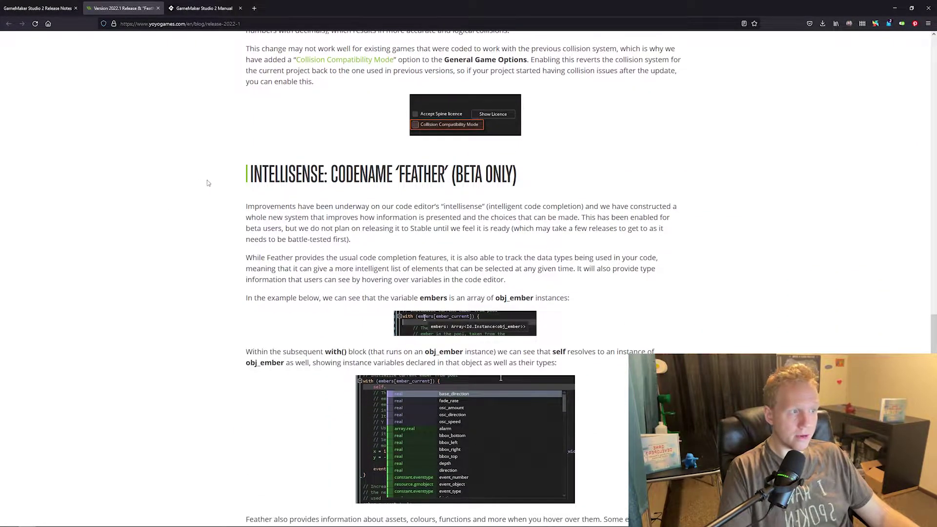
{"action": "scroll", "coordinate": [203, 192], "scroll_direction": "down", "scroll_amount": 1}
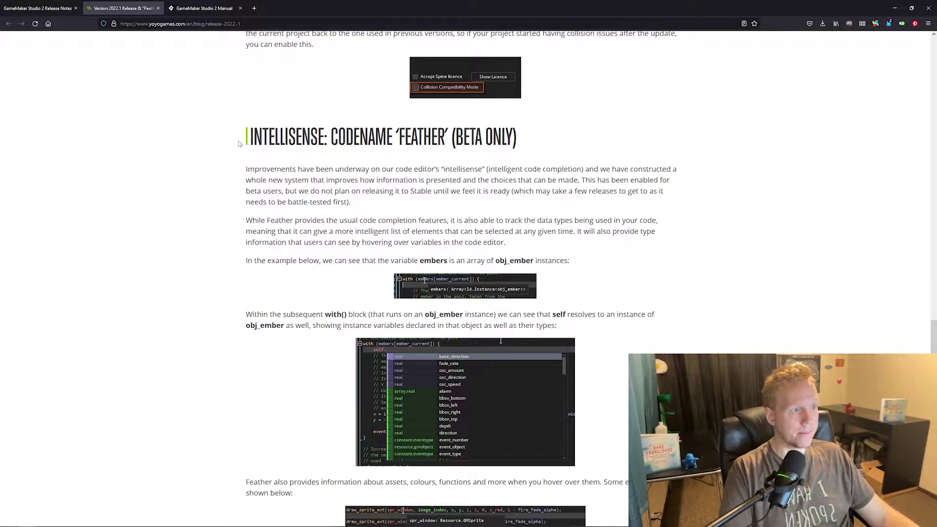
Step: Highlight the Intellisense 'Feather' heading and read its hover-information examples
{"action": "left_click_drag", "start_coordinate": [241, 144], "coordinate": [550, 144]}
{"action": "left_click", "coordinate": [549, 143]}
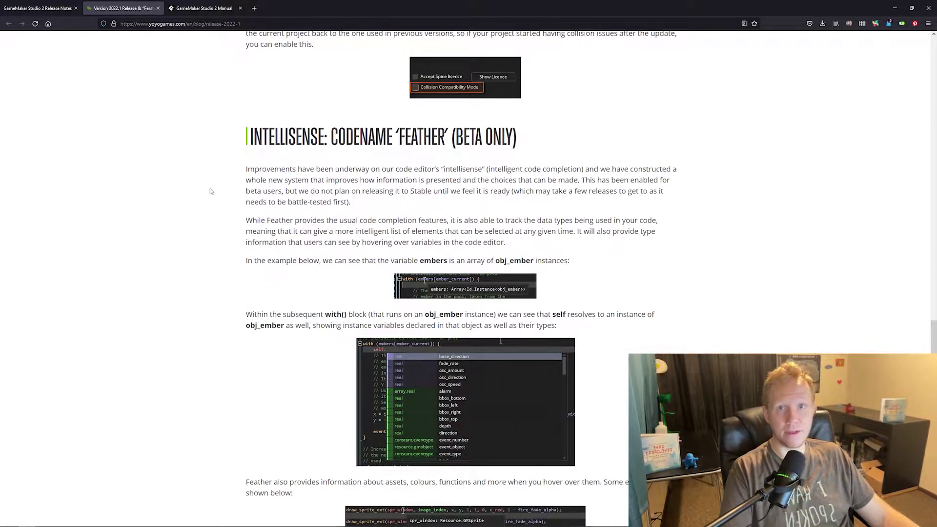
{"action": "scroll", "coordinate": [210, 189], "scroll_direction": "down", "scroll_amount": 2}
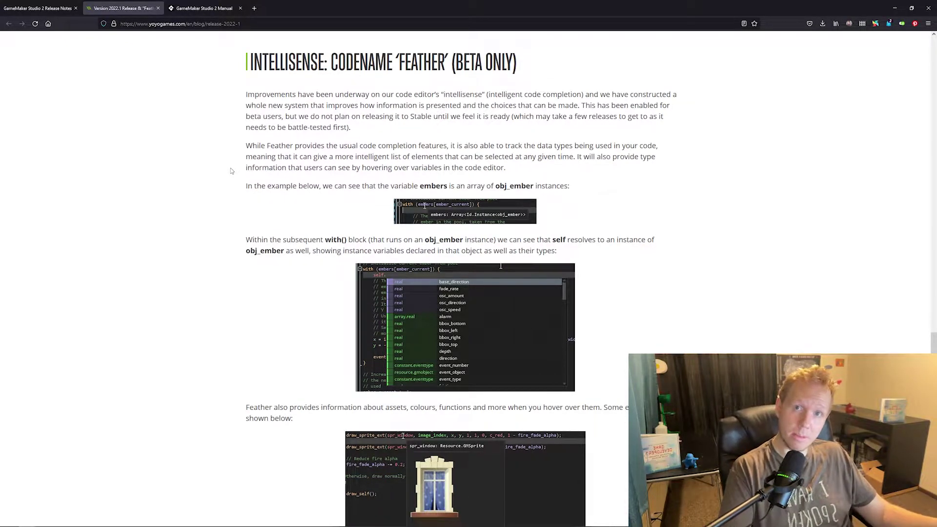
{"action": "scroll", "coordinate": [260, 209], "scroll_direction": "down", "scroll_amount": 2}
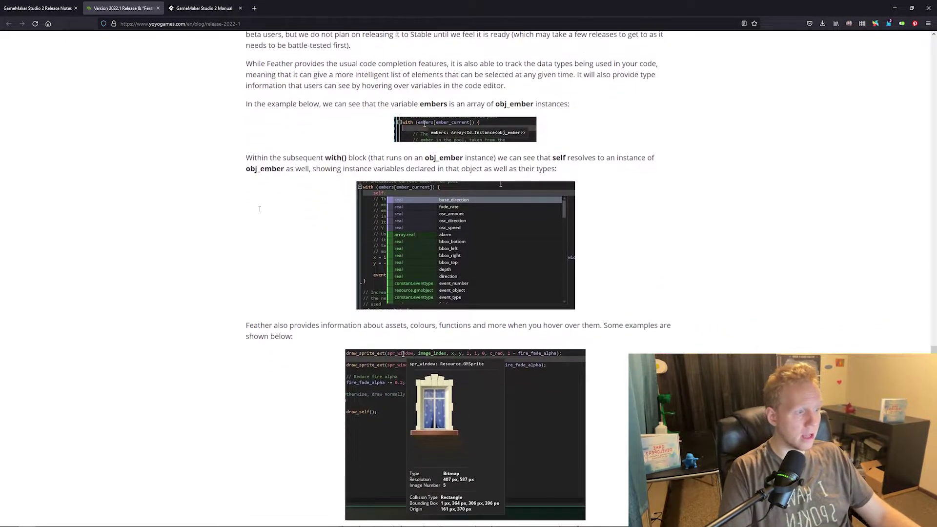
{"action": "scroll", "coordinate": [259, 209], "scroll_direction": "down", "scroll_amount": 3}
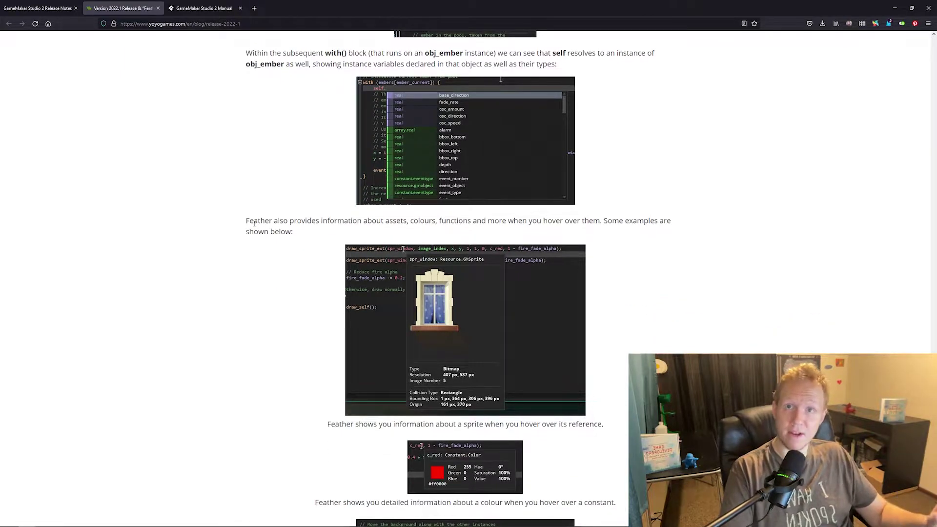
{"action": "scroll", "coordinate": [241, 262], "scroll_direction": "down", "scroll_amount": 7}
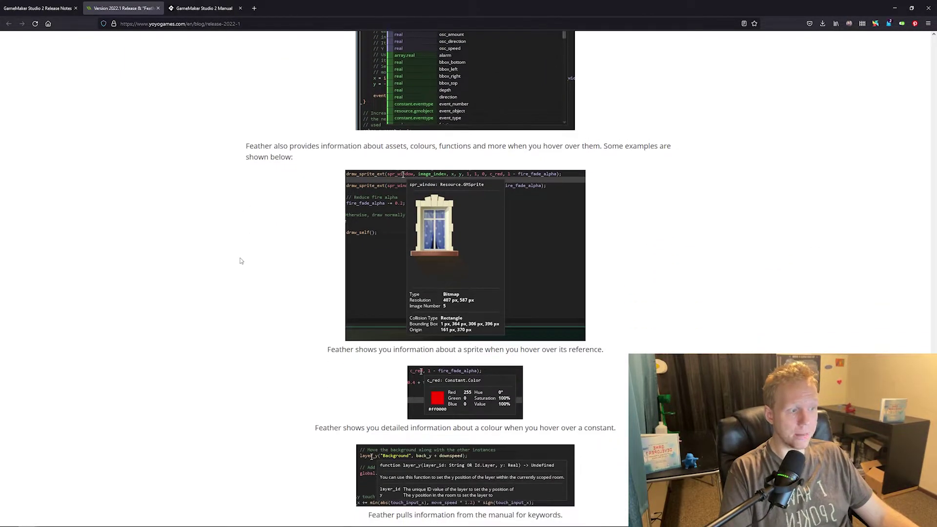
{"action": "scroll", "coordinate": [232, 302], "scroll_direction": "up", "scroll_amount": 13}
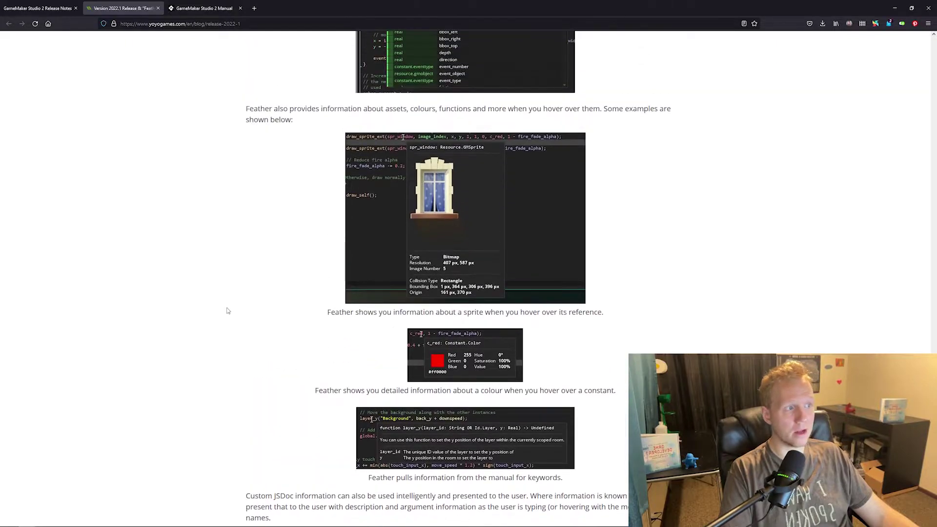
{"action": "left_click", "coordinate": [77, 14]}
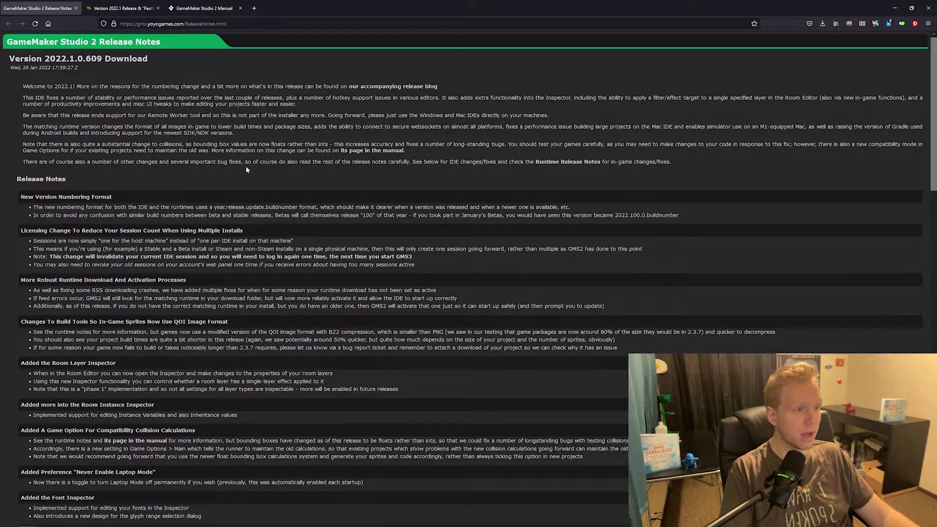
{"action": "scroll", "coordinate": [245, 166], "scroll_direction": "down", "scroll_amount": 3}
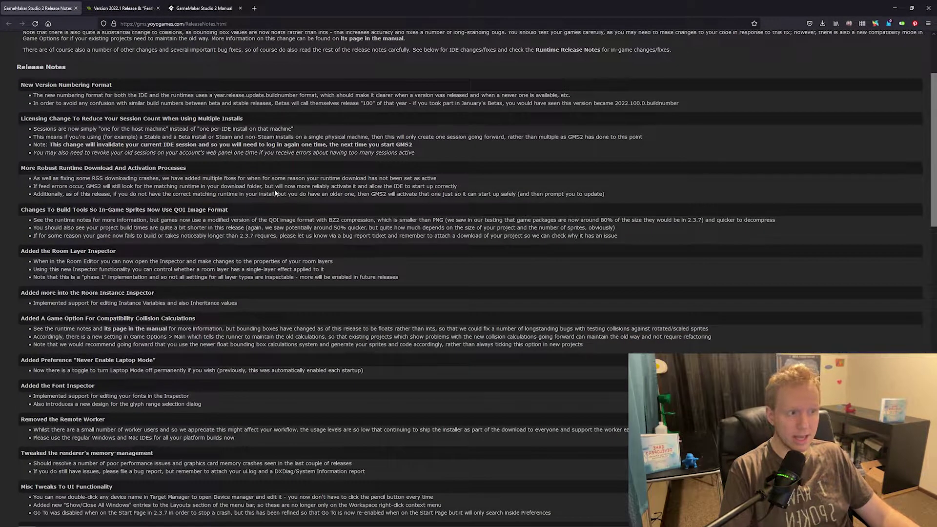
{"action": "scroll", "coordinate": [216, 198], "scroll_direction": "down", "scroll_amount": 2}
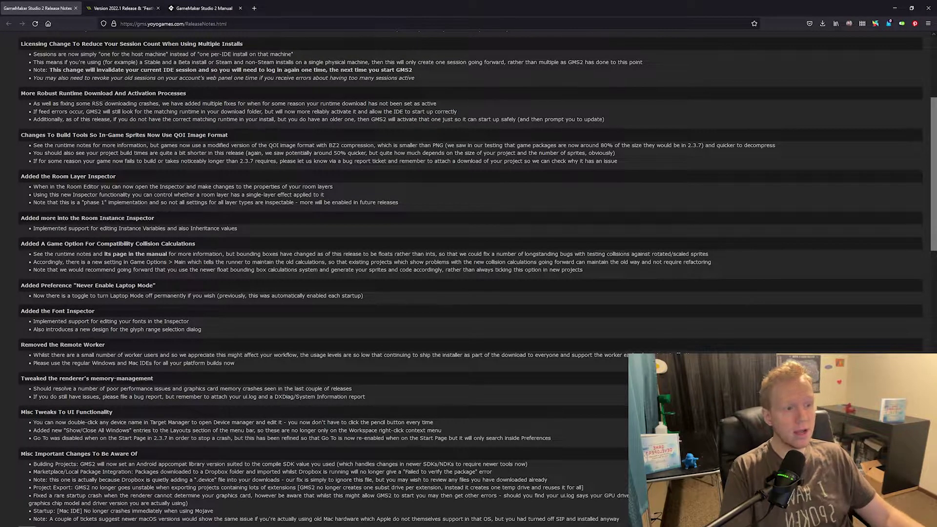
{"action": "triple_click", "coordinate": [103, 348]}
{"action": "left_click", "coordinate": [134, 335]}
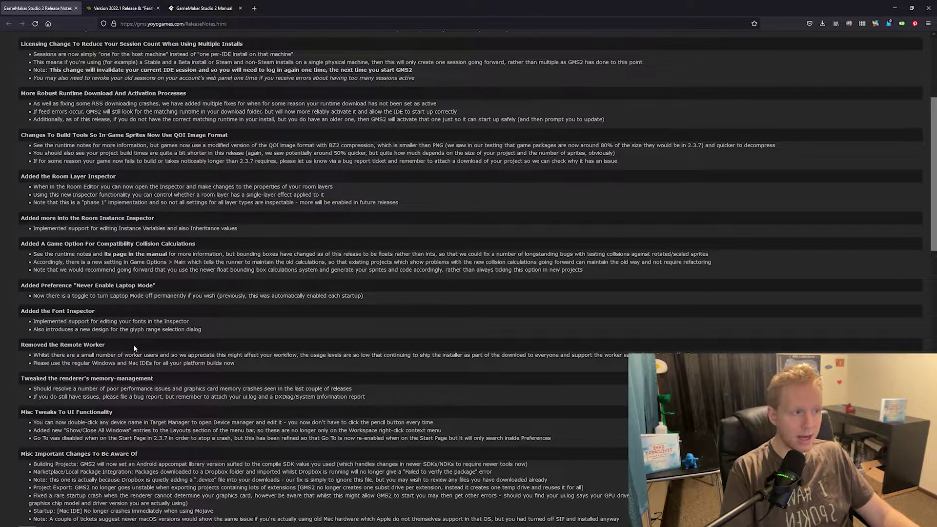
{"action": "scroll", "coordinate": [133, 345], "scroll_direction": "down", "scroll_amount": 1}
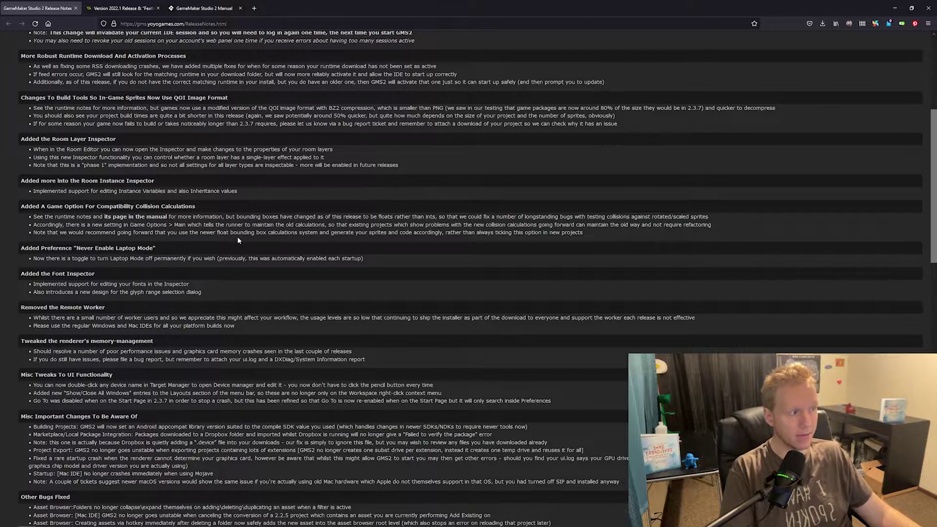
{"action": "scroll", "coordinate": [238, 240], "scroll_direction": "down", "scroll_amount": 4}
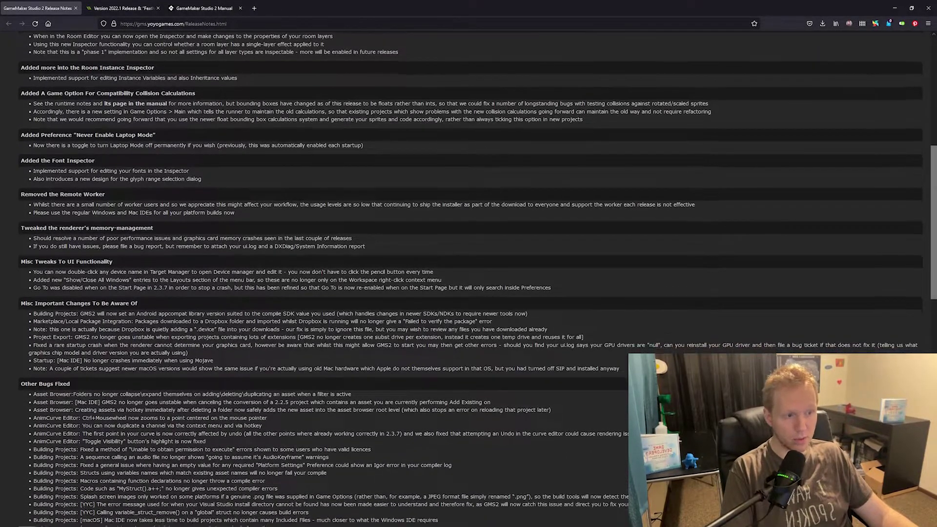
{"action": "scroll", "coordinate": [468, 278], "scroll_direction": "down", "scroll_amount": 10}
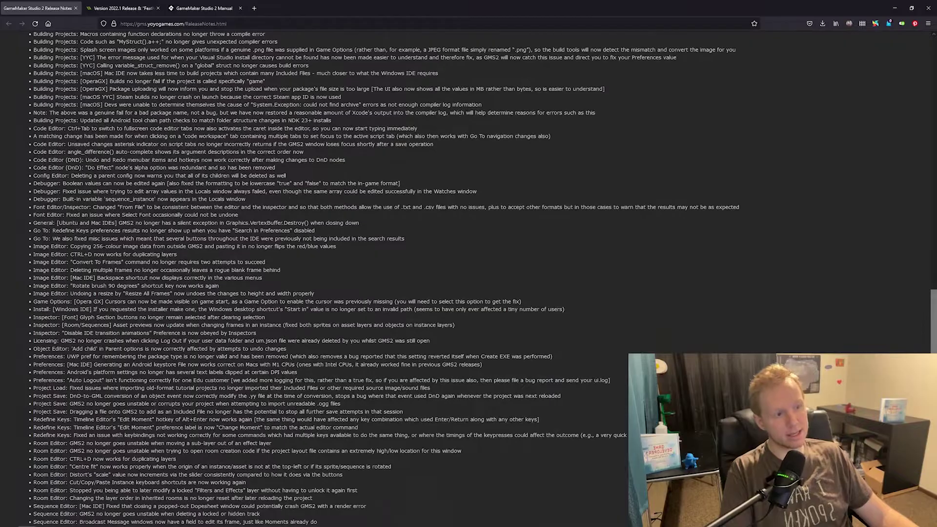
{"action": "scroll", "coordinate": [468, 278], "scroll_direction": "down", "scroll_amount": 3}
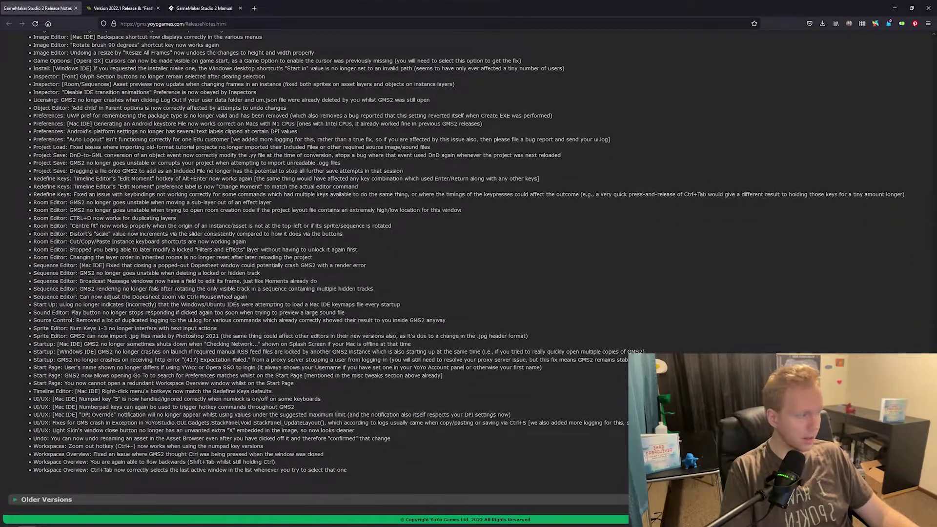
{"action": "scroll", "coordinate": [291, 320], "scroll_direction": "up", "scroll_amount": 20}
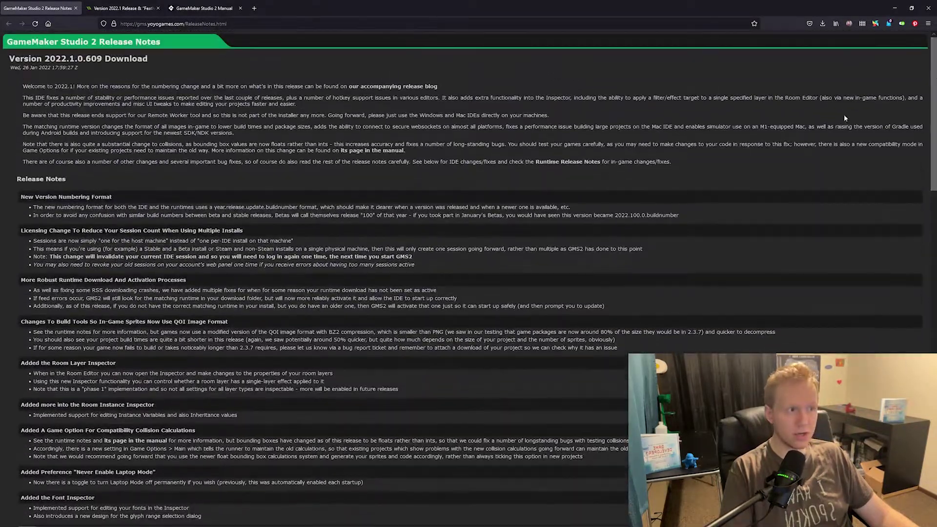